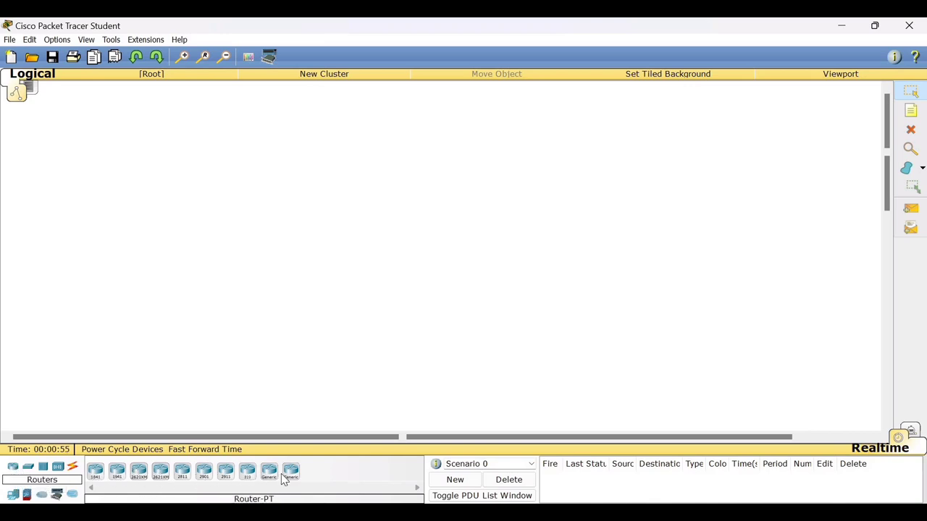
Step: Show the End Devices models, such as PC-PT, Laptop-PT and Printer-PT, in the device list
left_click(31, 471)
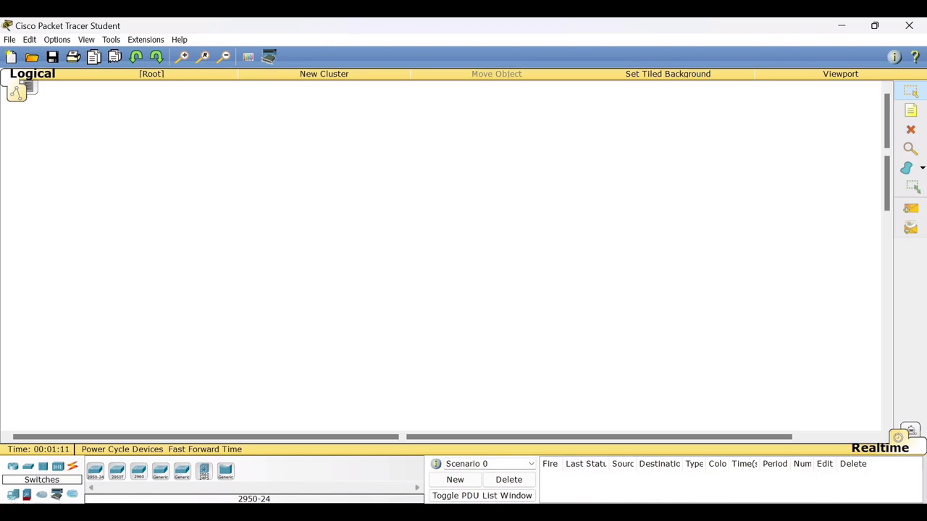
left_click(13, 497)
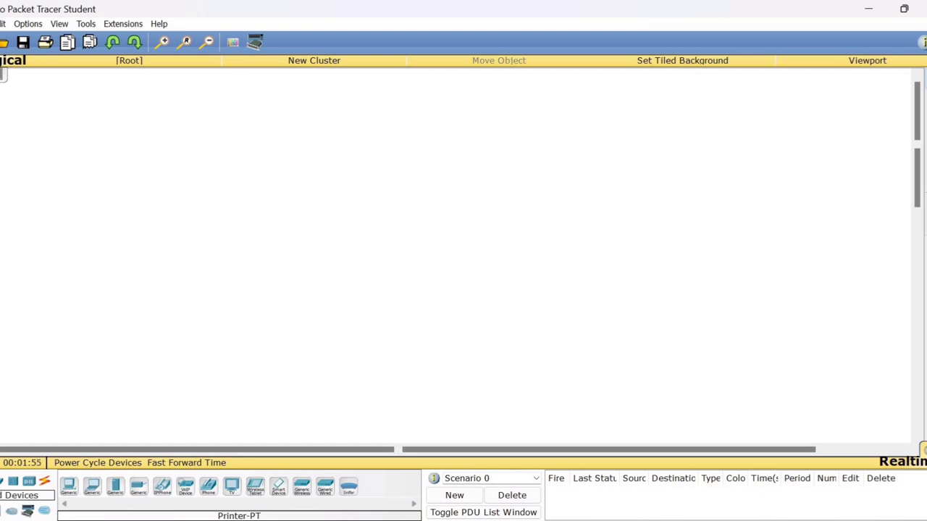
Step: Place two generic PC-PT computers on the canvas: PC0 on the left and PC1 on the right
left_click_drag(69, 485, 217, 235)
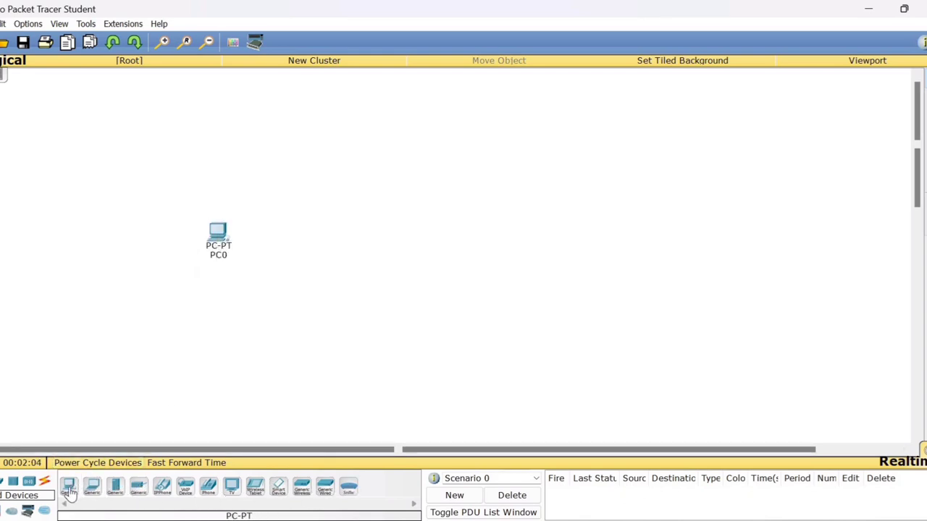
left_click_drag(69, 492, 475, 236)
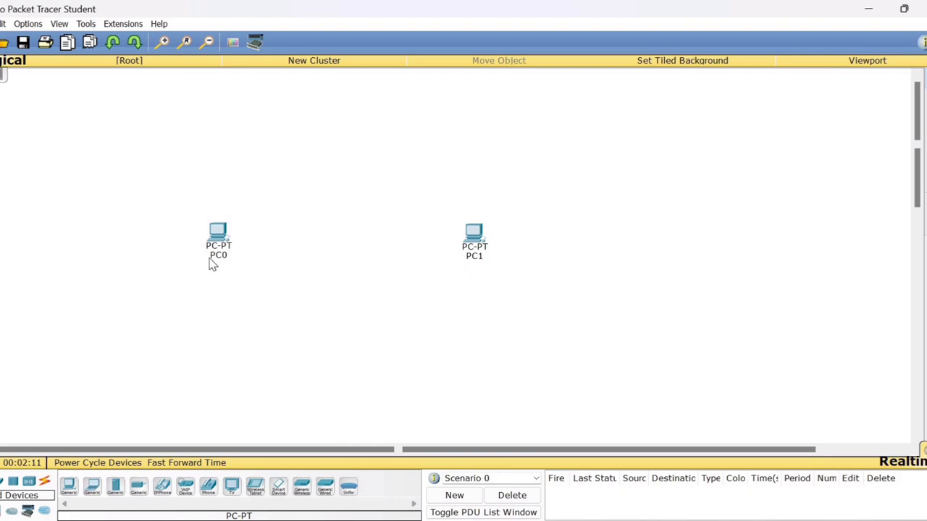
mouse_move(215, 261)
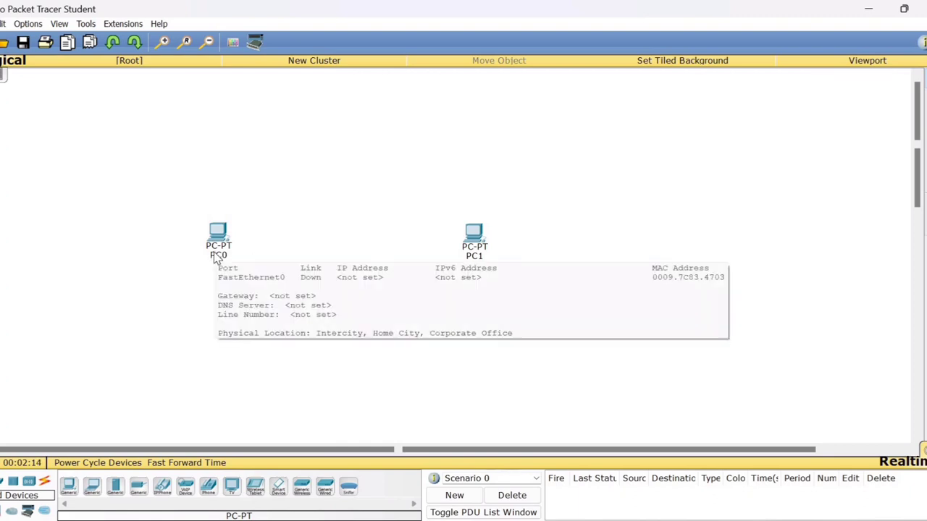
Step: Select the Copper Cross-Over cable from the connection types
left_click(44, 484)
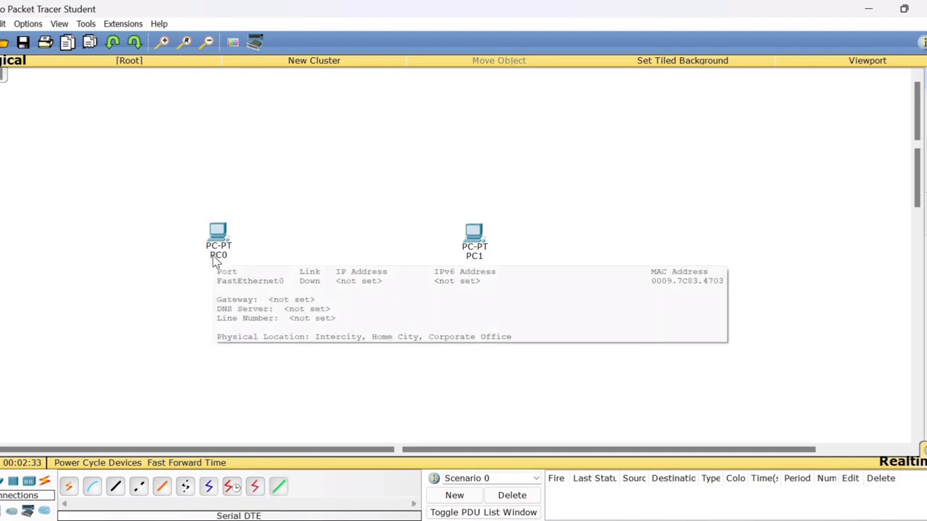
left_click(138, 492)
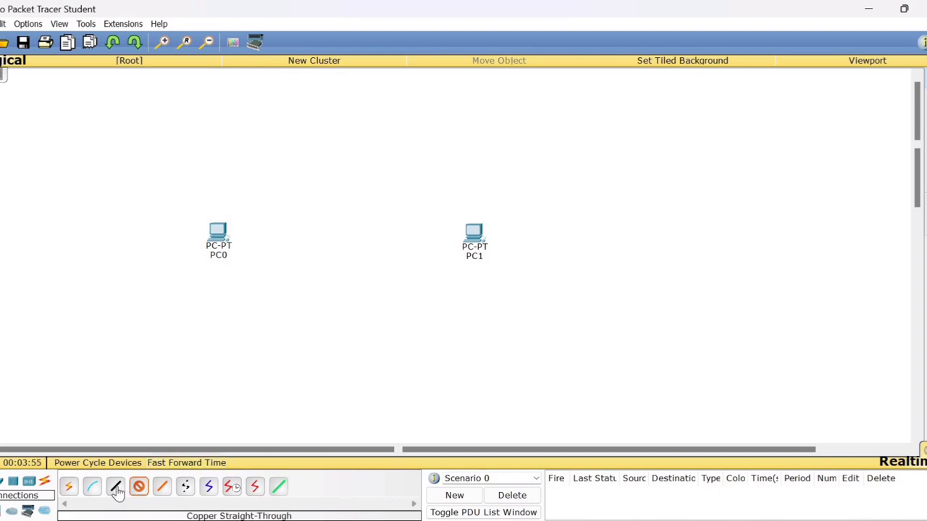
left_click(116, 488)
left_click(138, 486)
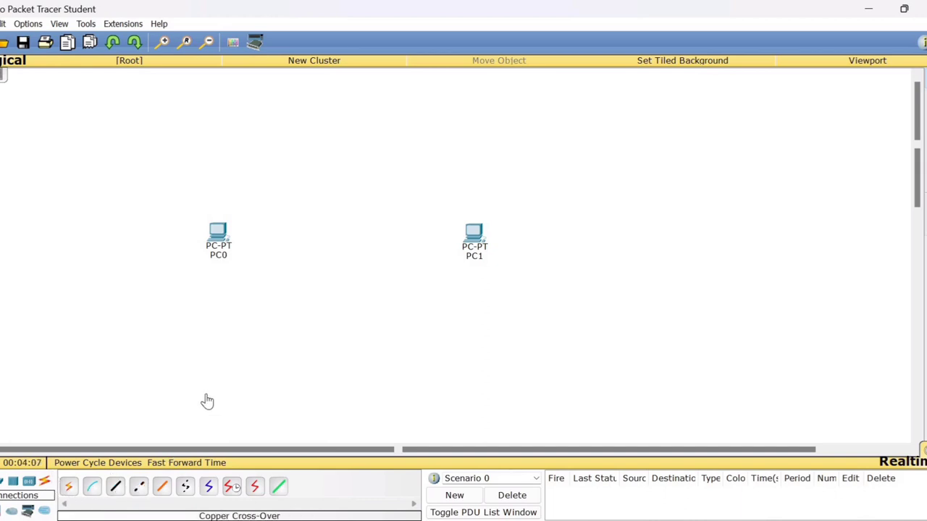
left_click(139, 487)
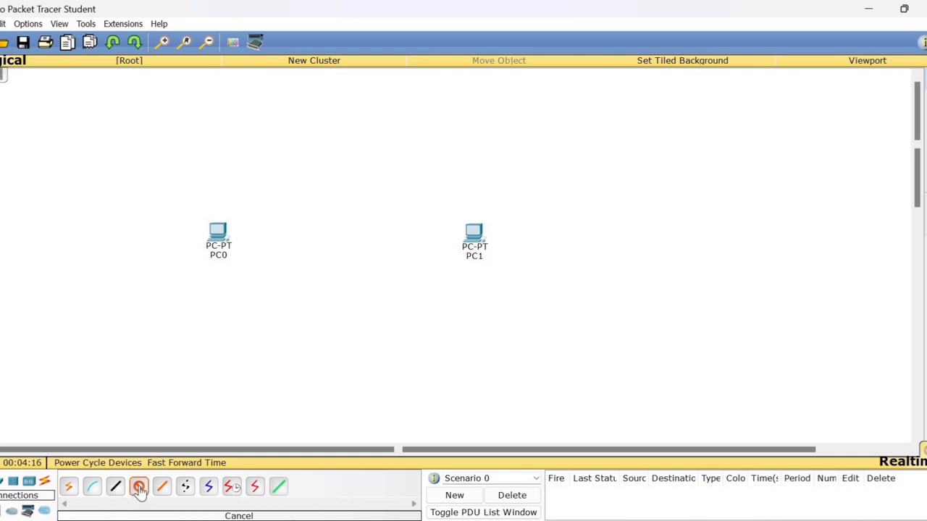
left_click(139, 488)
left_click(140, 488)
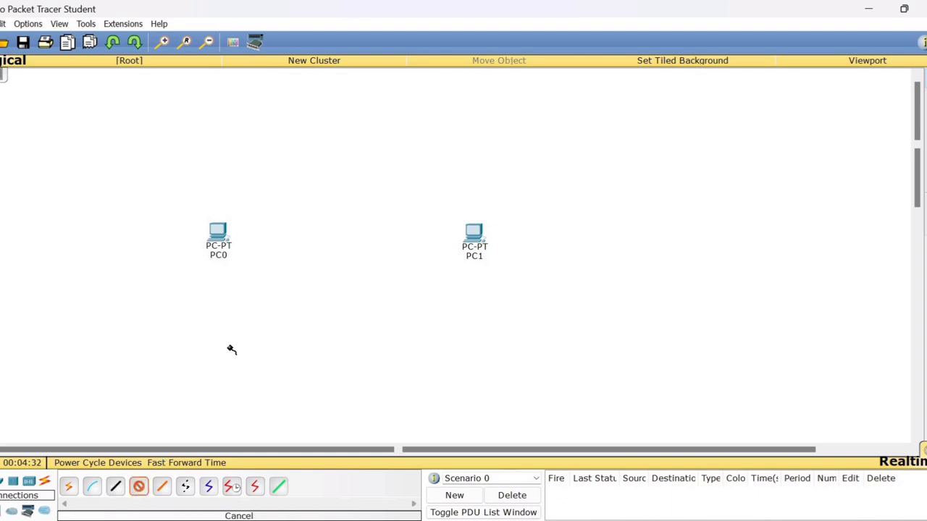
Step: Connect PC0's FastEthernet0 to PC1's FastEthernet0 with the cross-over cable
left_click(221, 230)
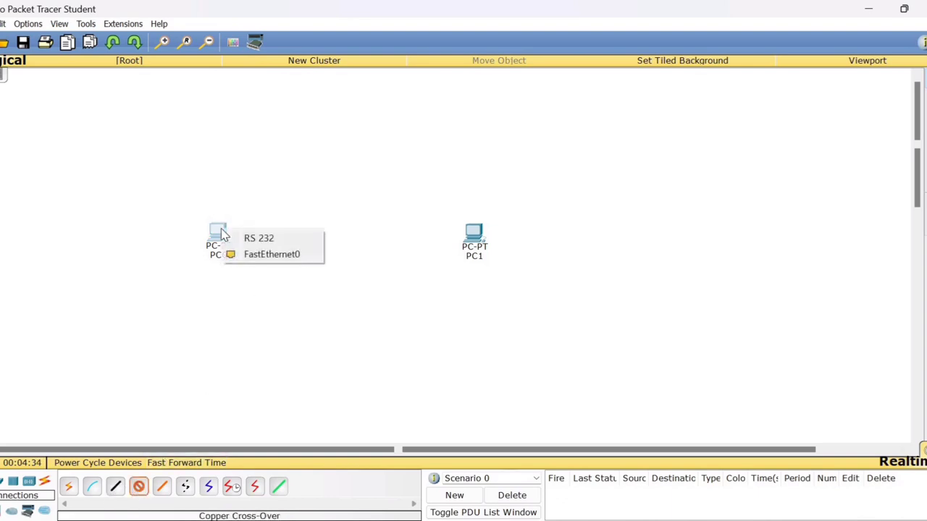
left_click(263, 258)
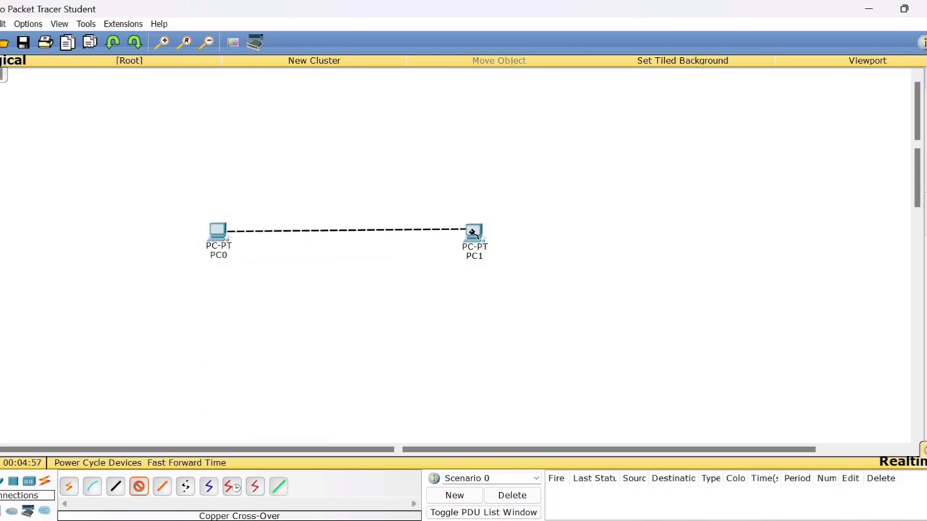
left_click(469, 229)
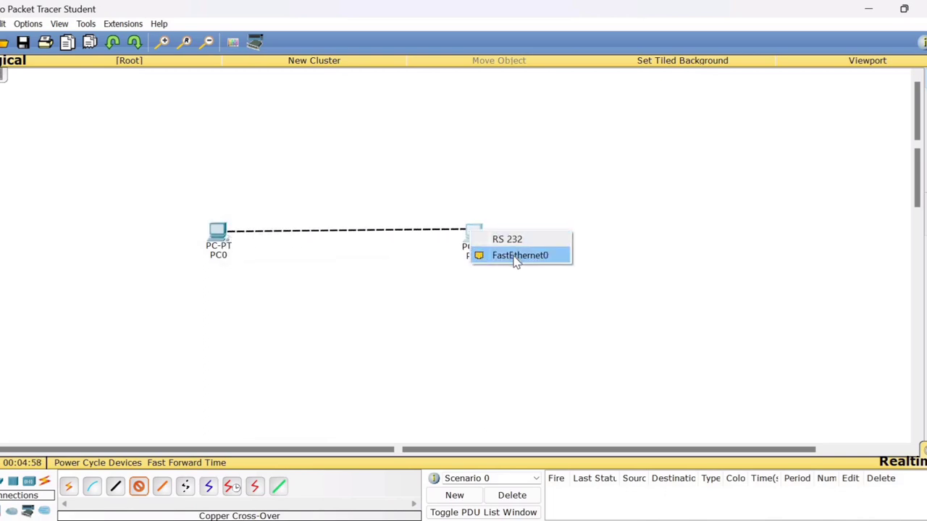
left_click(515, 257)
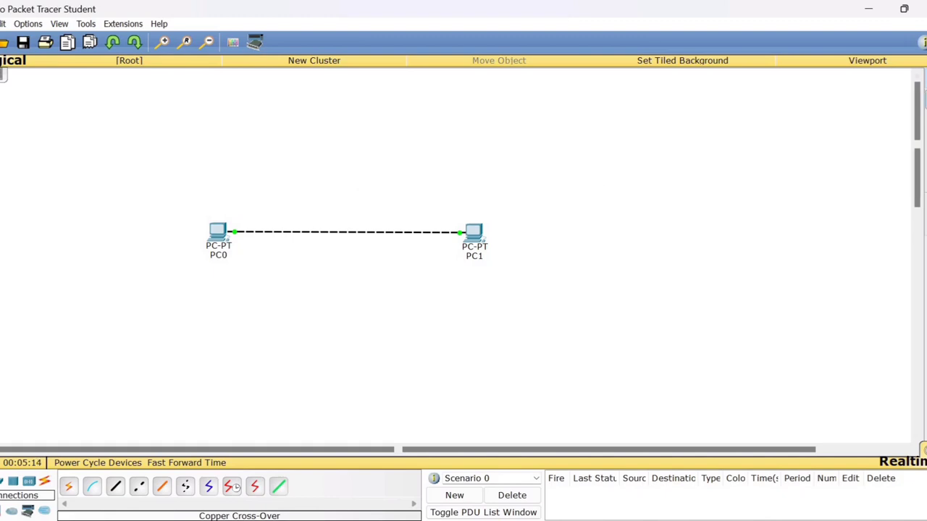
Step: Add notes reading 192.168.20.5 under PC0 and 192.168.20.6 under PC1
left_click(193, 278)
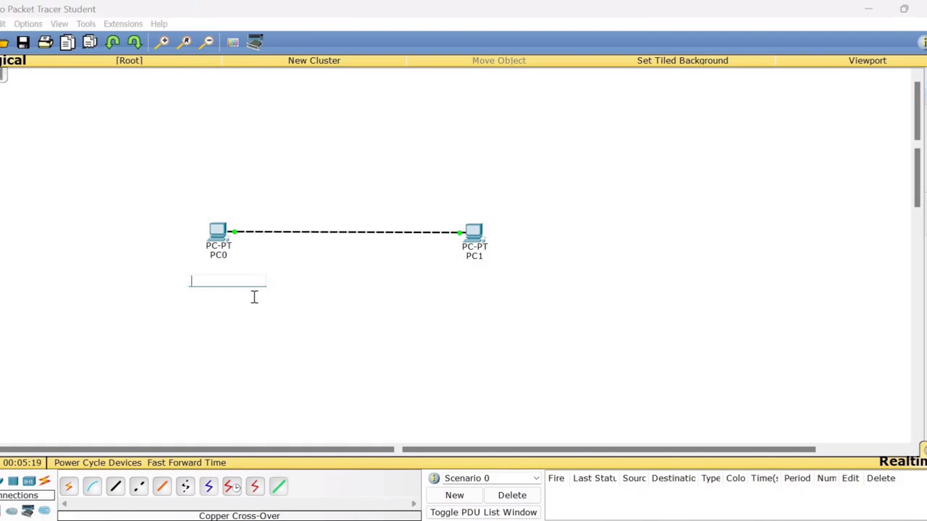
type("192.168.20.5")
left_click(462, 284)
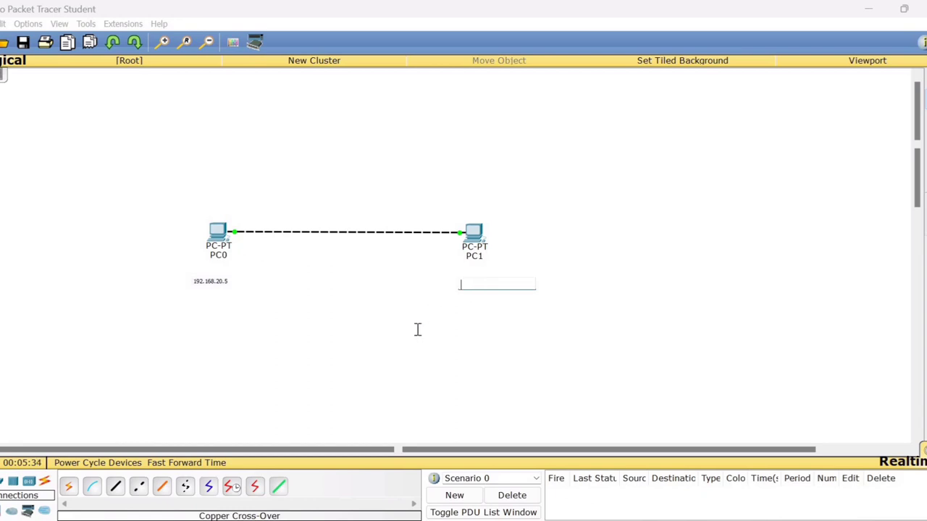
type("192.168.20.6")
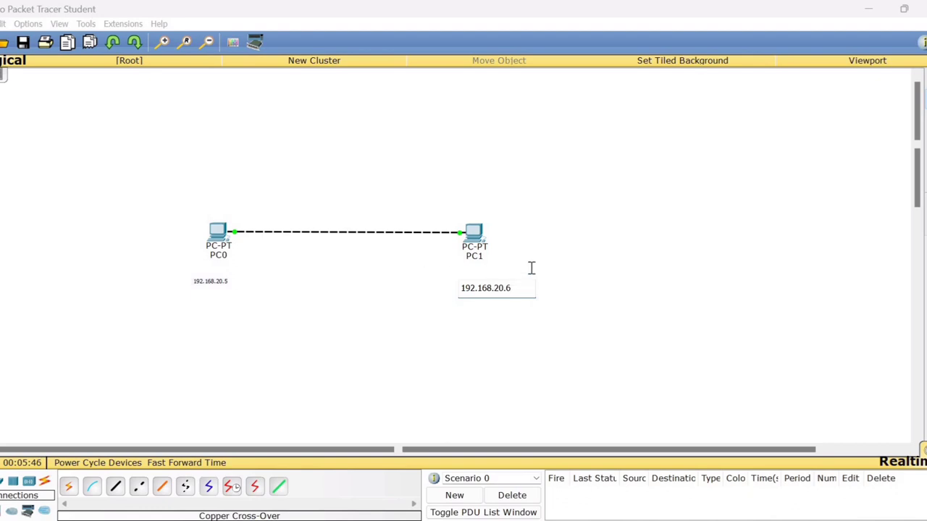
left_click(544, 246)
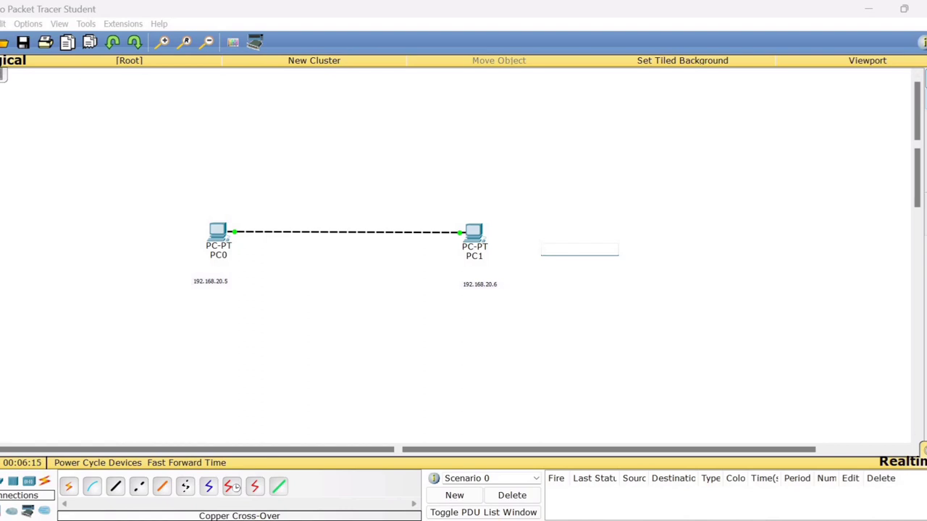
Step: Discard the empty extra note and centre the 192.168.20.5 note beneath PC0
key("alt+Tab")
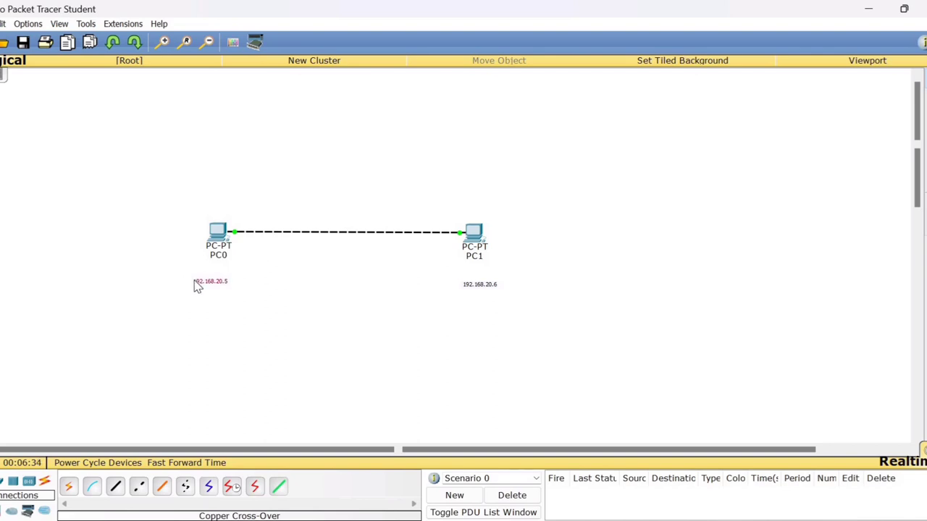
left_click_drag(194, 286, 230, 293)
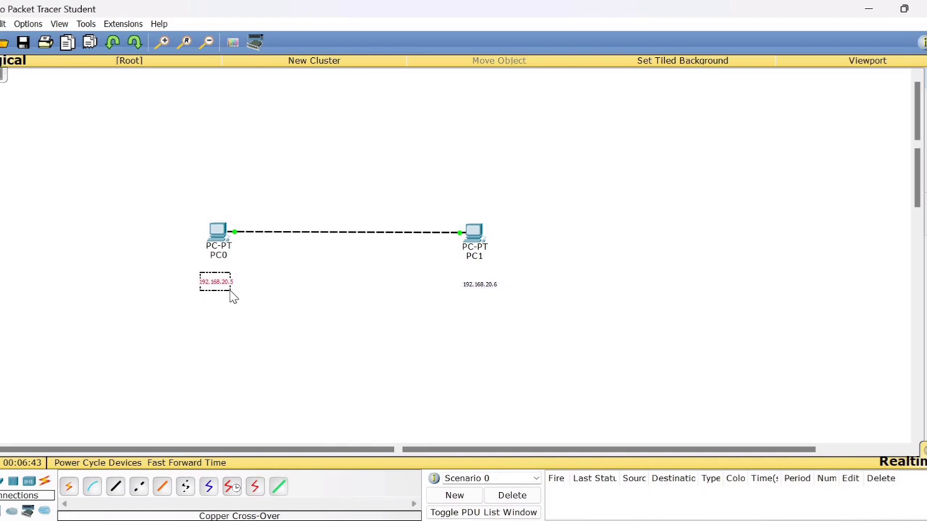
left_click_drag(232, 297, 234, 297)
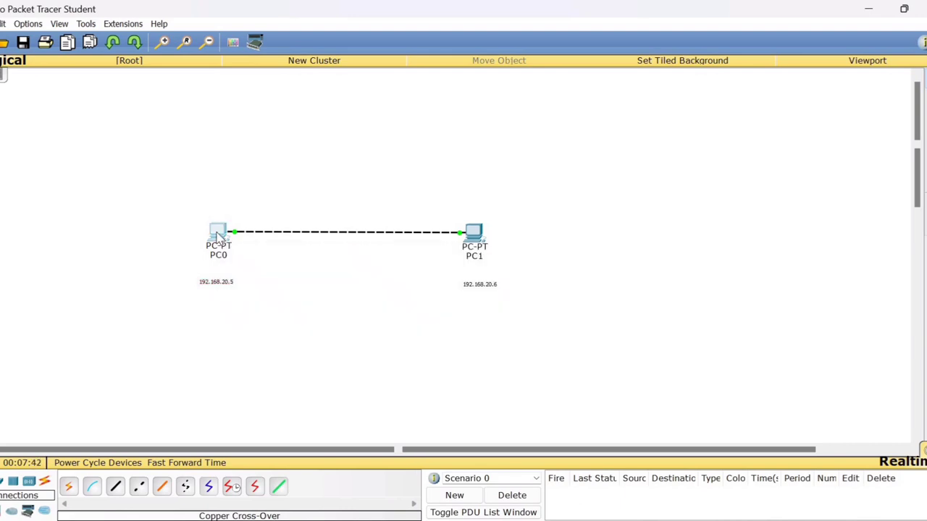
Step: Give PC0 static IP 192.168.20.5 with mask 255.255.255.0, then close its window
left_click(218, 233)
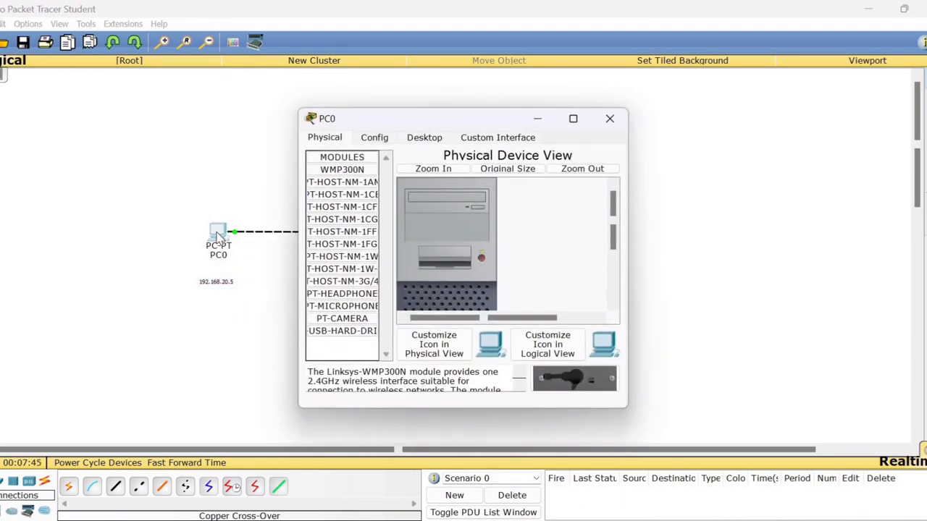
left_click(424, 139)
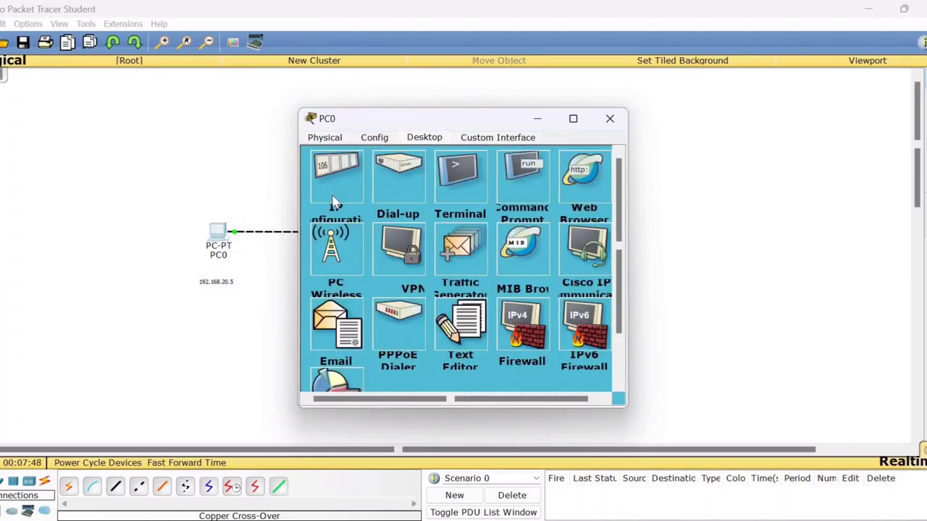
left_click(333, 193)
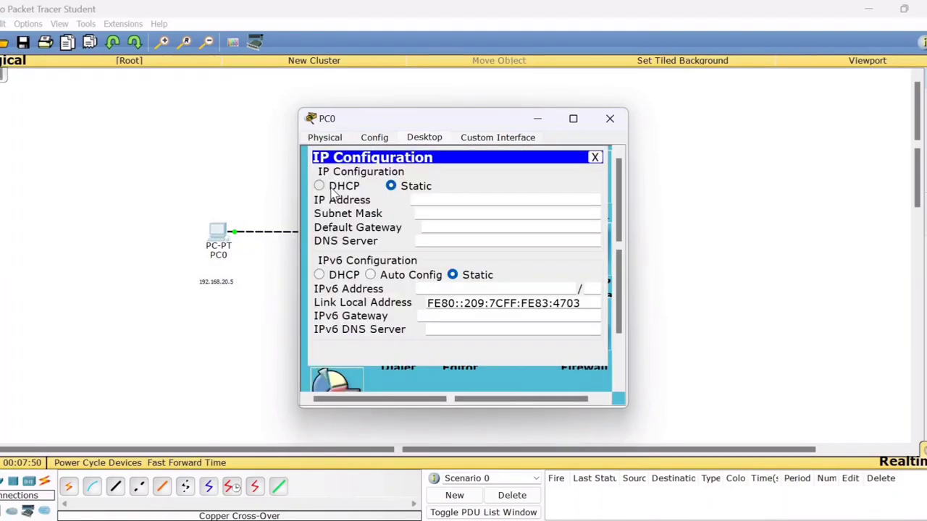
left_click(430, 201)
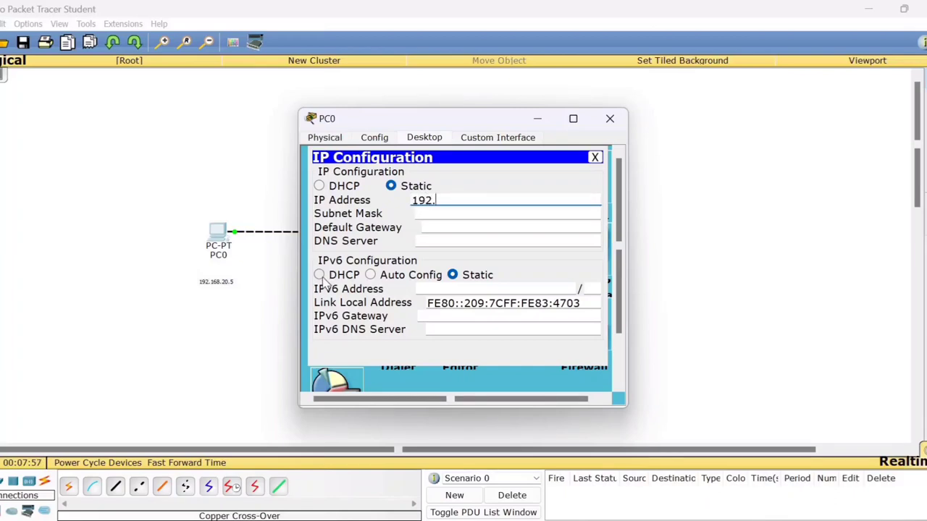
type("192.168.20.5")
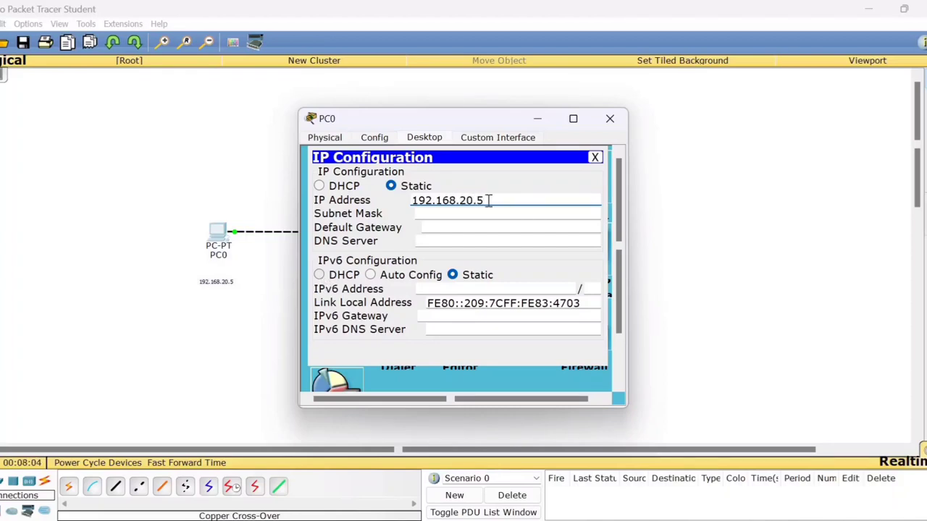
left_click(435, 214)
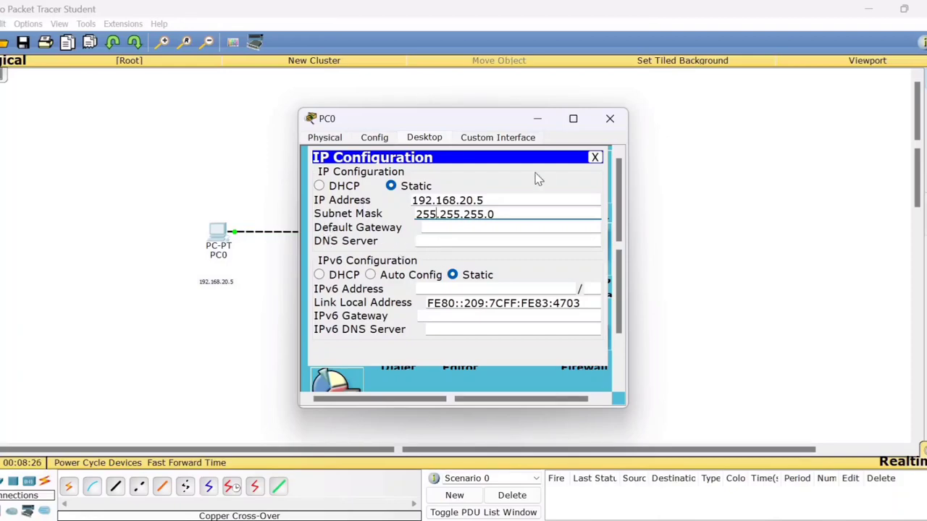
left_click(611, 119)
left_click(472, 233)
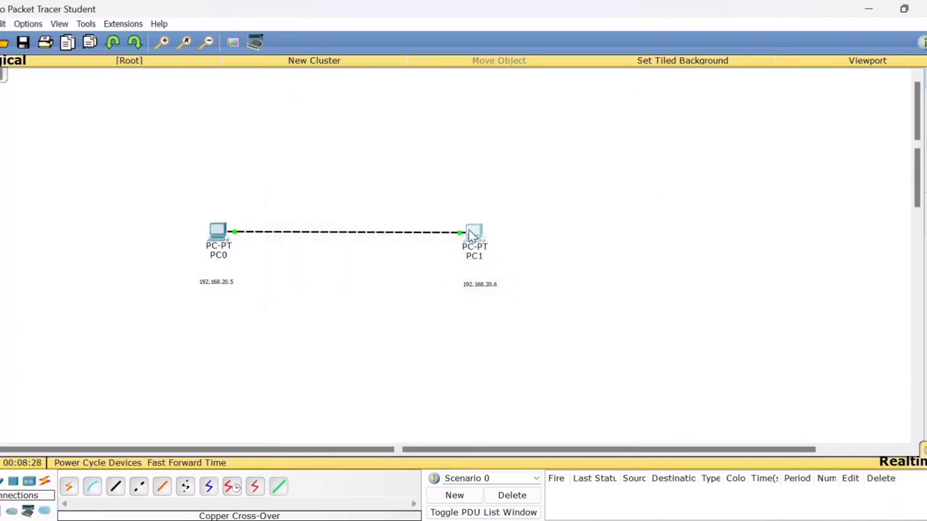
Step: Enter 192.168.20.6 and mask 255.255.255.0 in PC1's IP Configuration, then close the window
left_click(427, 145)
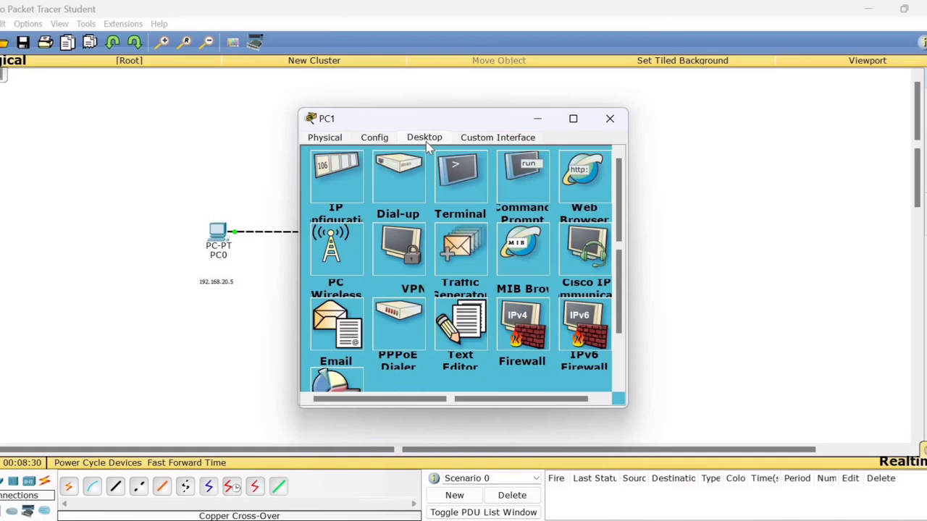
left_click(331, 187)
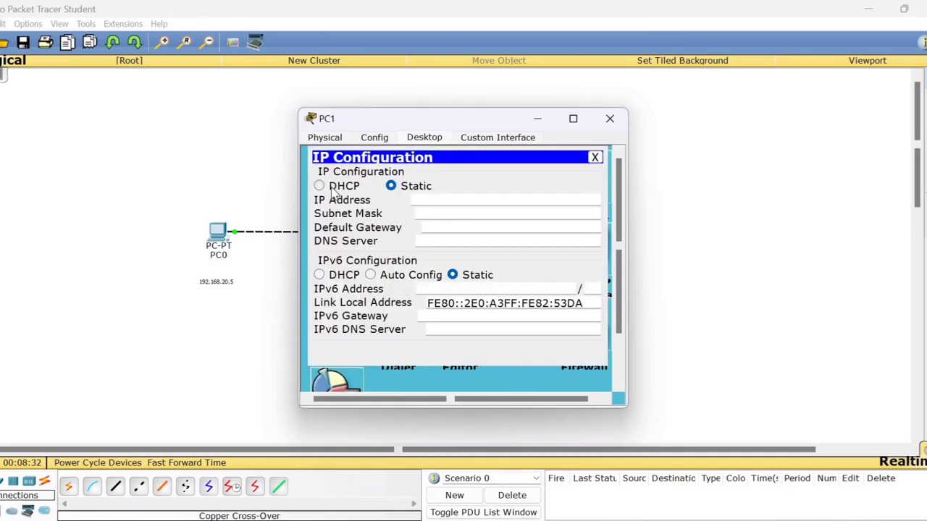
left_click(438, 205)
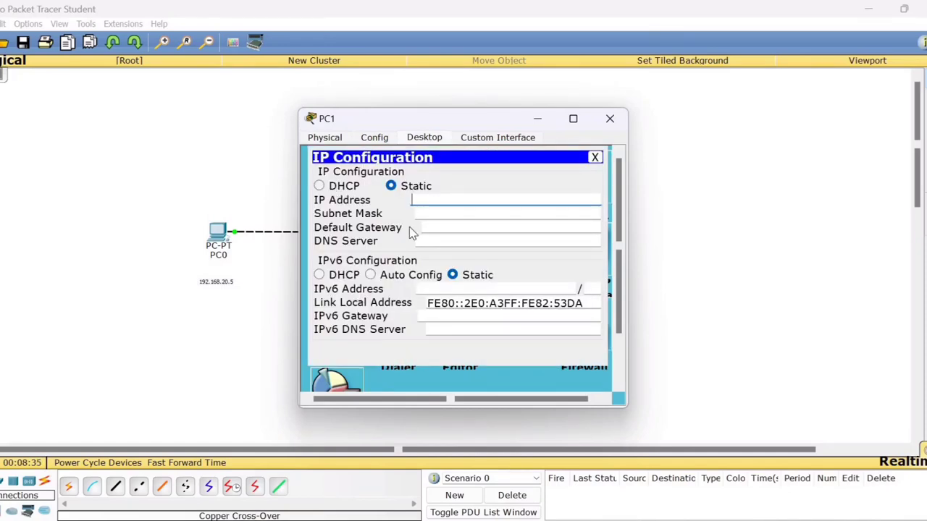
type("192.1")
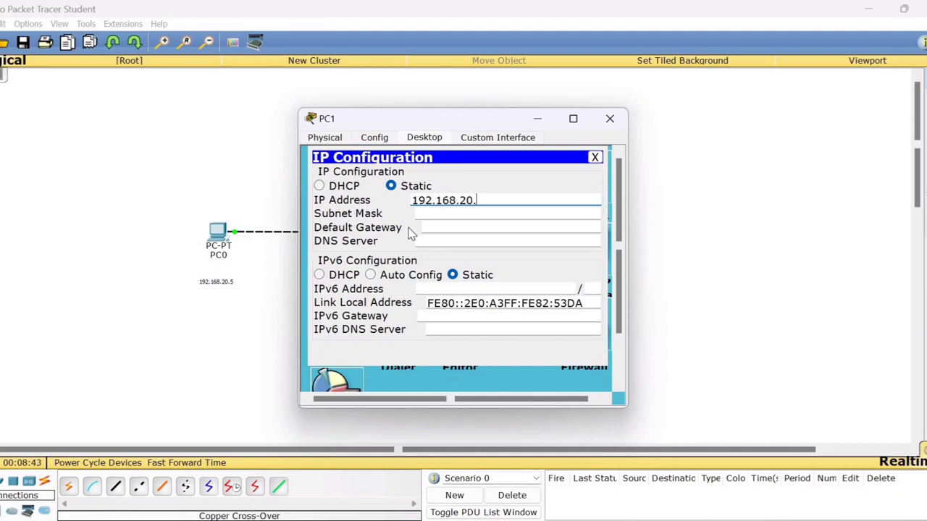
type("68.20.6")
left_click(457, 214)
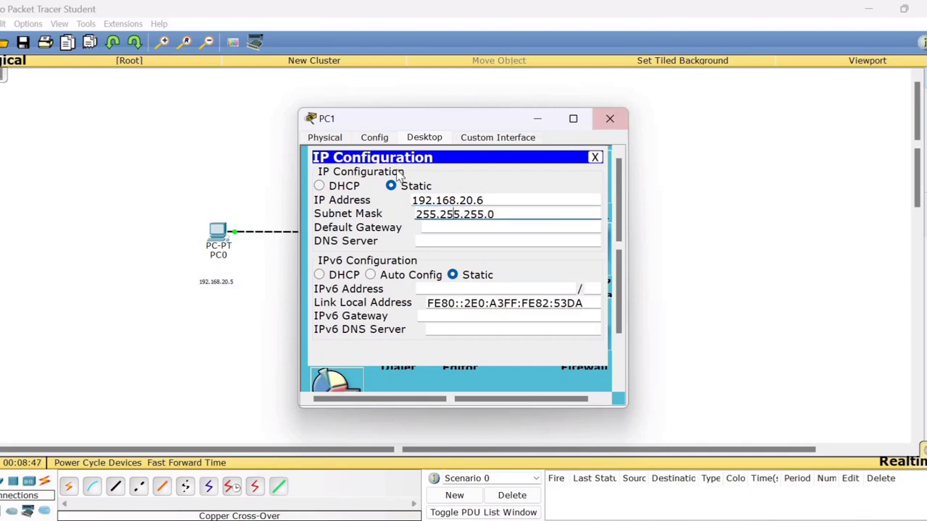
left_click(609, 118)
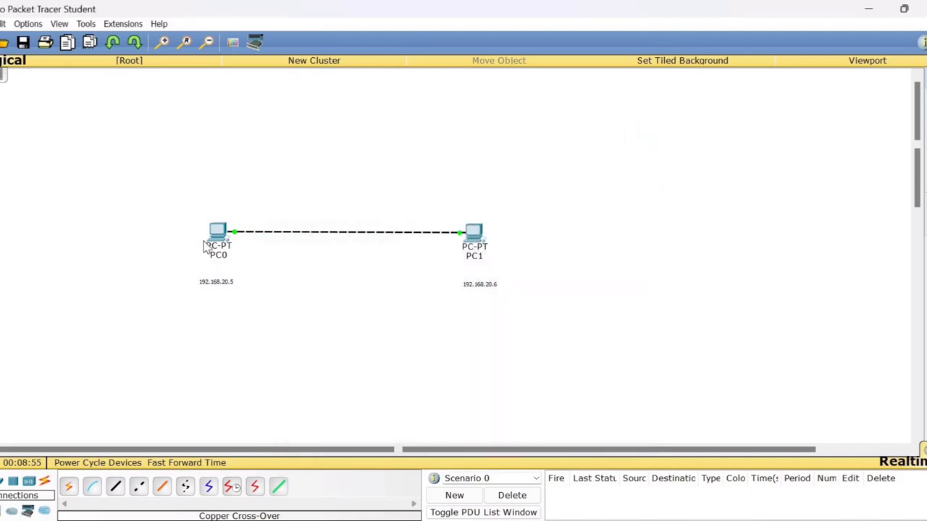
mouse_move(205, 247)
Step: Ping 192.168.20.6 from PC0's Command Prompt and check the statistics show Received = 4
left_click(217, 233)
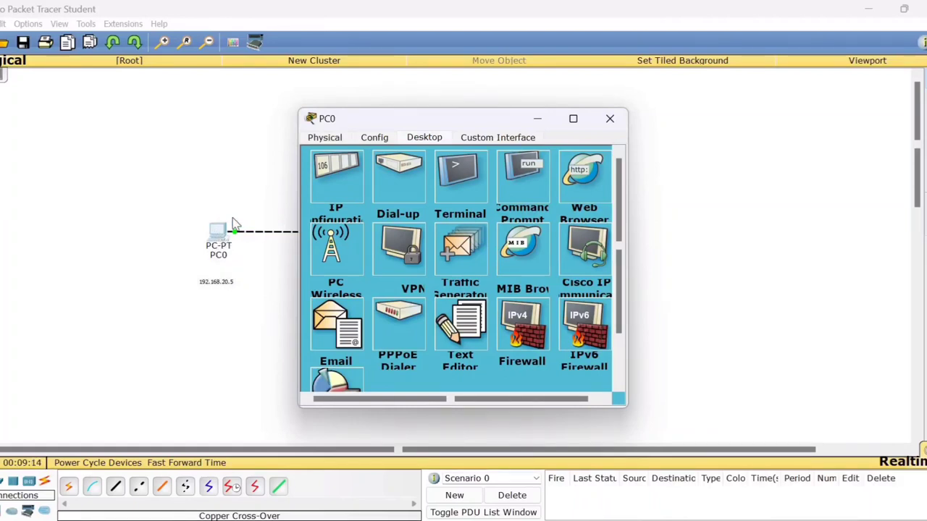
left_click(514, 184)
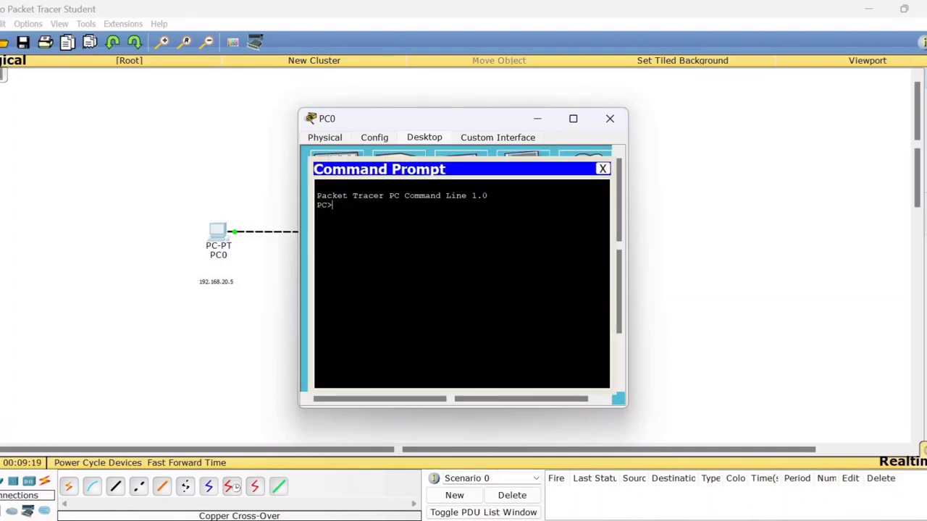
type("ping 192.16")
type("8.20.6")
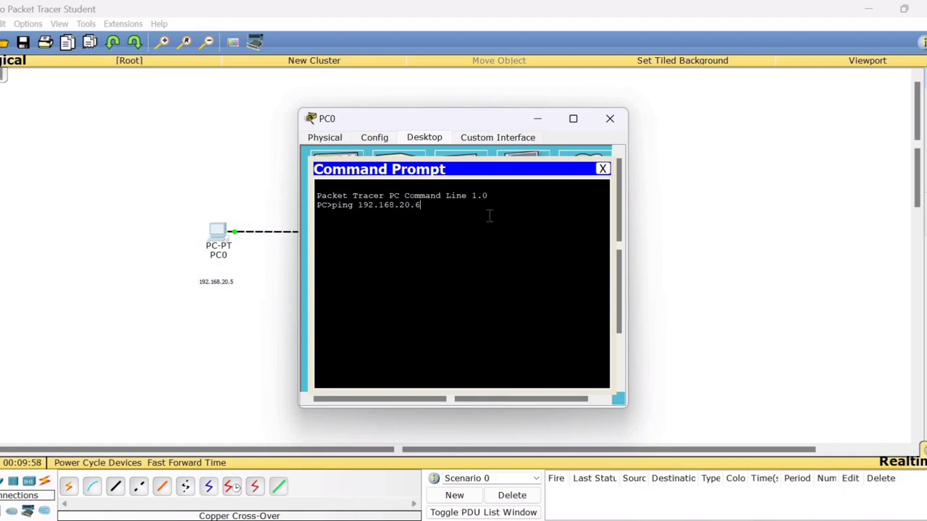
key("Return")
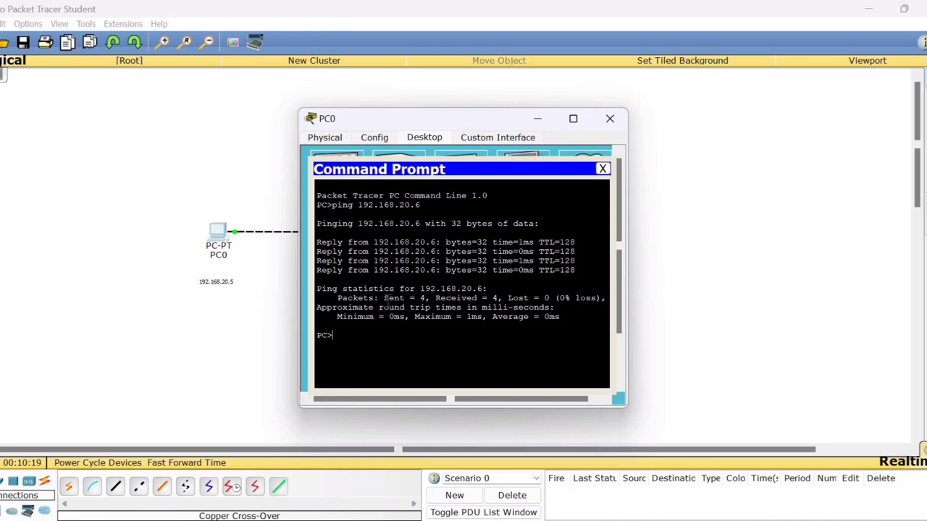
left_click_drag(337, 297, 519, 295)
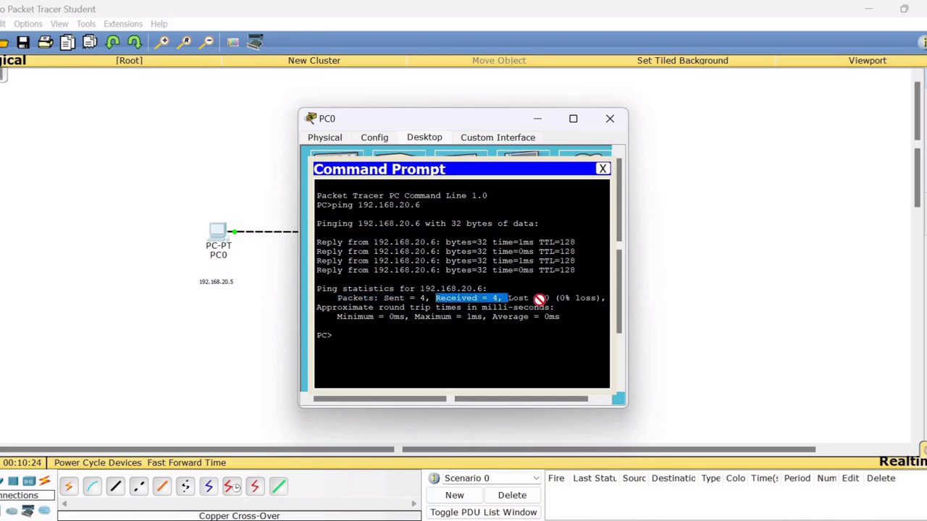
left_click(550, 298)
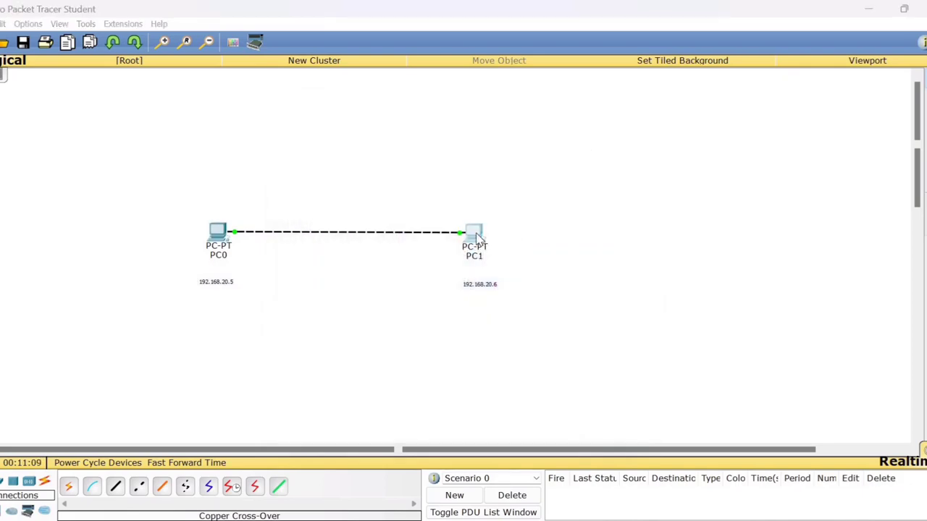
Step: Ping 192.168.20.5 from PC1's Command Prompt, get four replies, then close the window
left_click(475, 234)
left_click(521, 177)
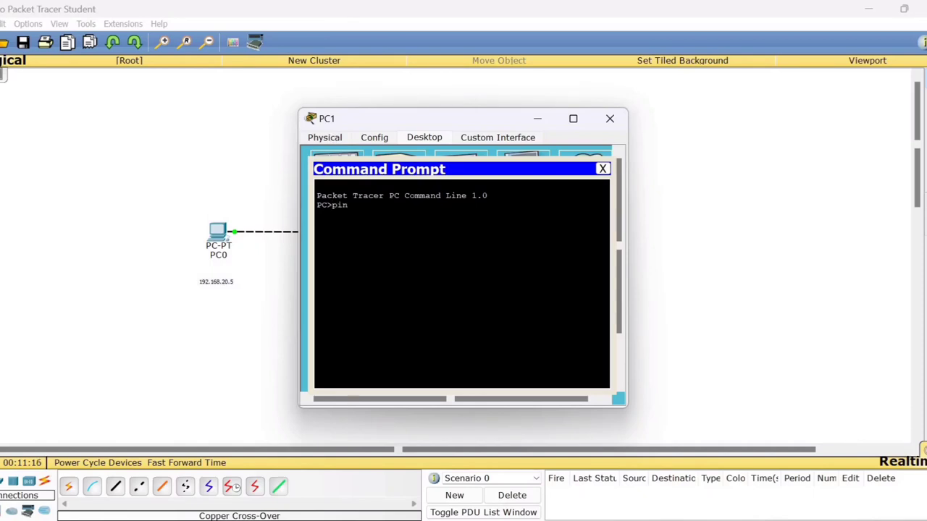
type("ping 192.168")
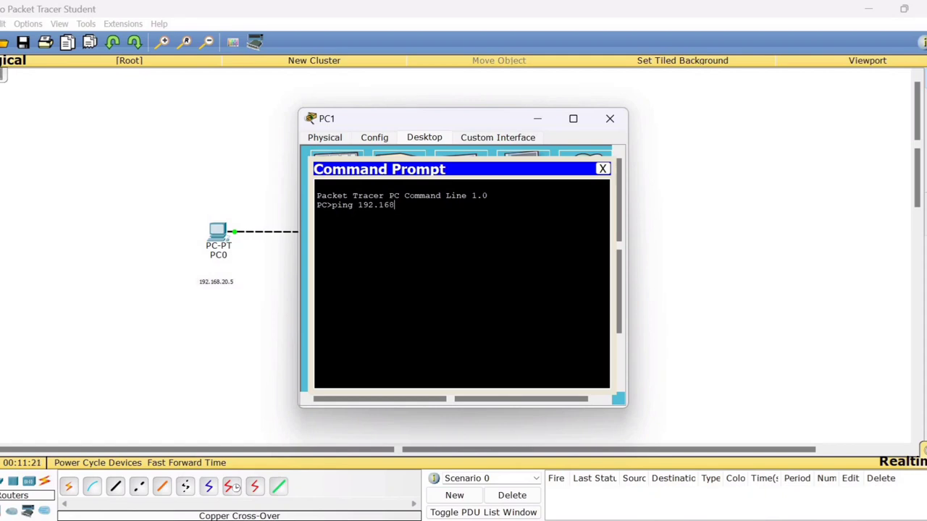
type(".20.")
type("5")
key("Return")
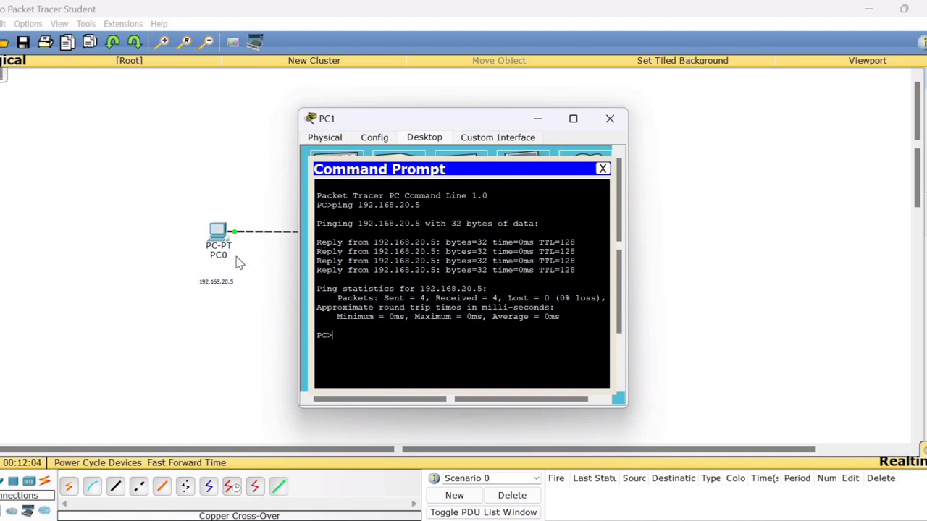
left_click(610, 120)
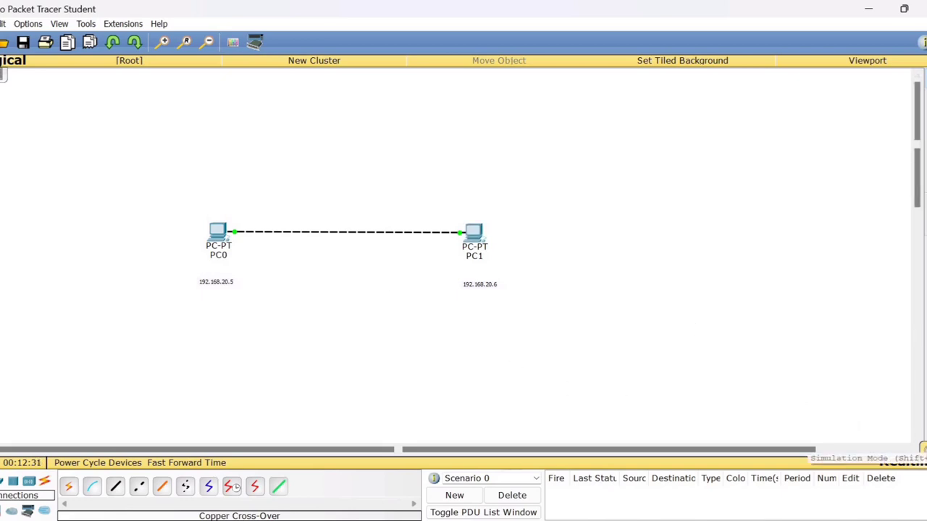
Step: Switch to Simulation mode and add a simple ICMP PDU from PC0 to PC1
left_click(902, 462)
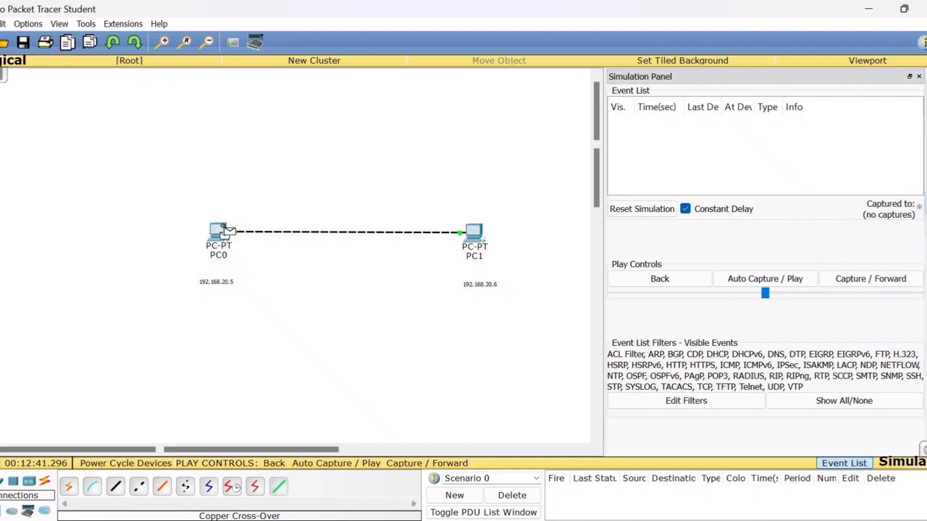
left_click(217, 230)
left_click(209, 220)
left_click(471, 229)
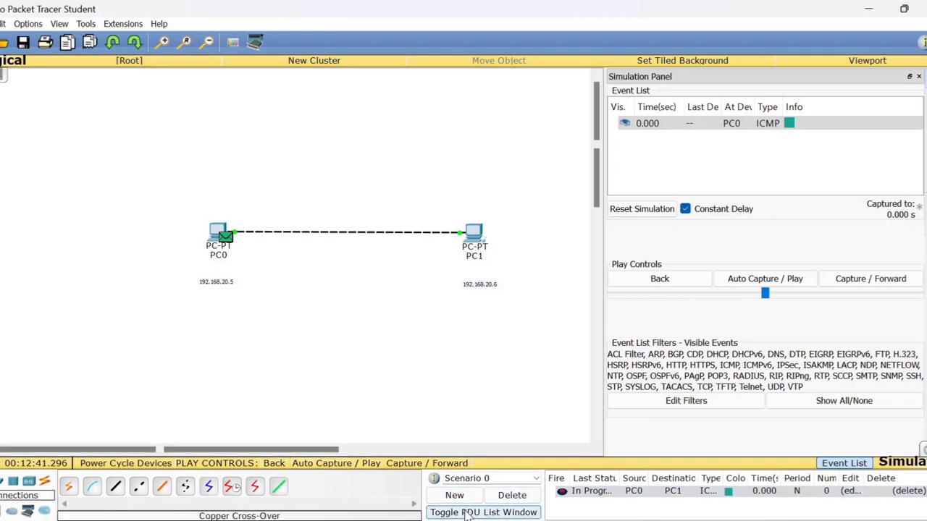
Step: Play the simulation, confirm the PDU is Successful, and close the Simulation Panel
left_click(372, 465)
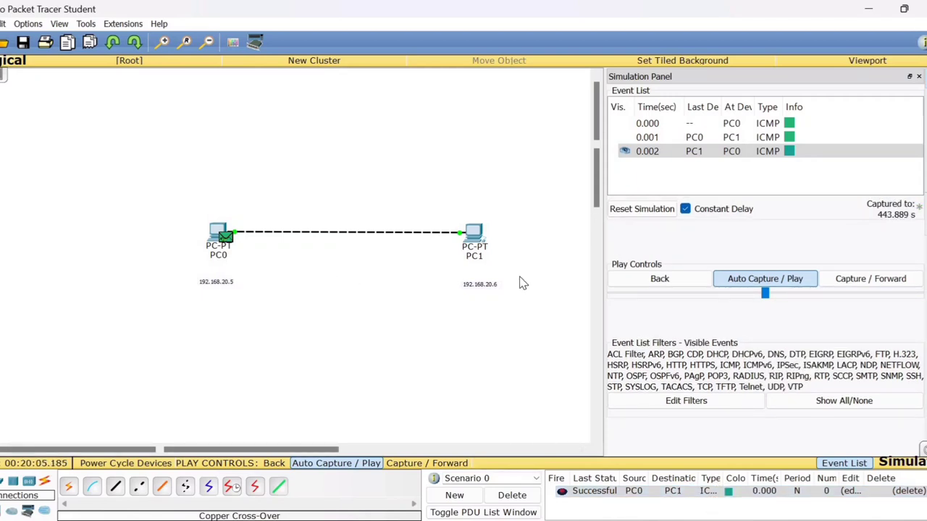
left_click(605, 496)
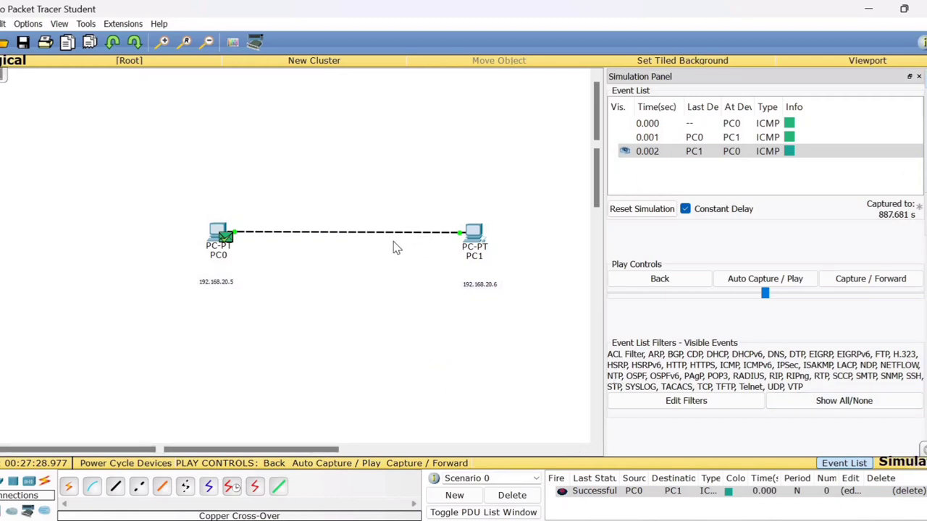
left_click(918, 76)
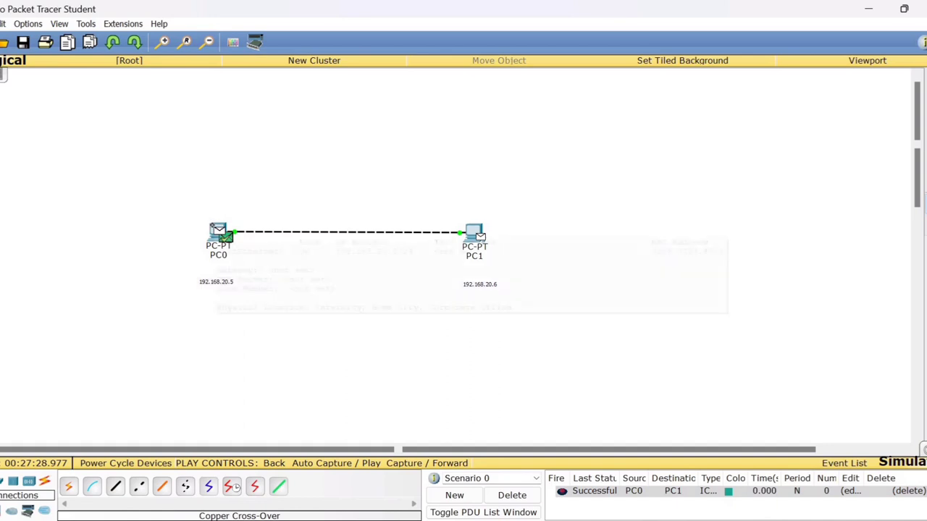
Step: Send a simple ICMP PDU from PC1 to PC0, play it to Successful, then return to Realtime mode
left_click(217, 230)
mouse_move(214, 233)
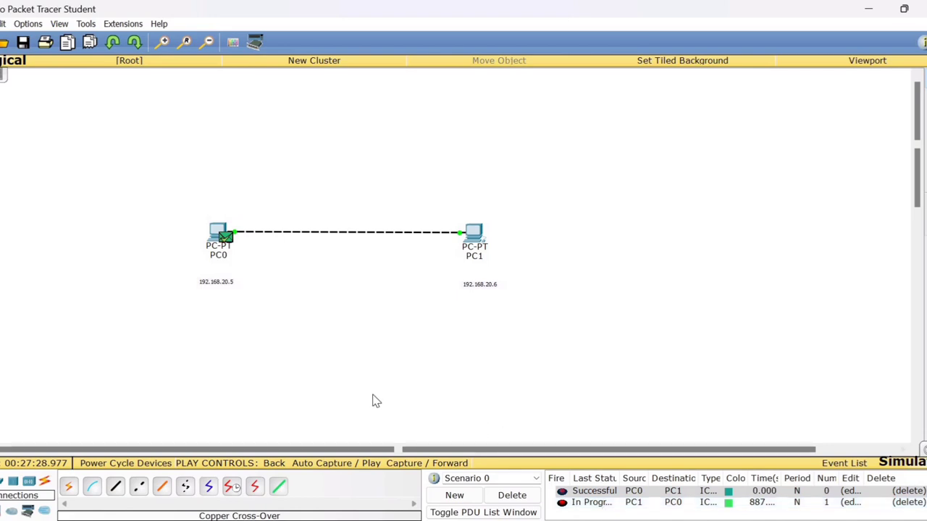
left_click(353, 464)
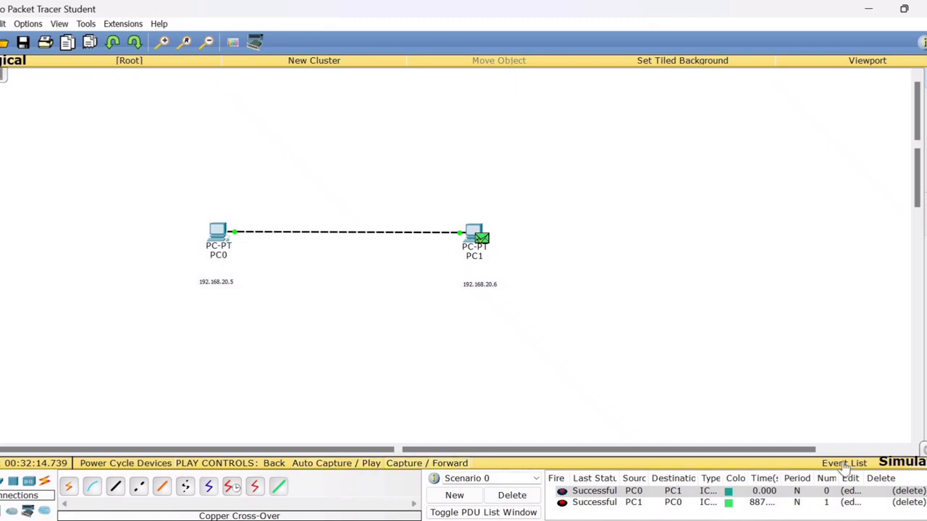
left_click(901, 462)
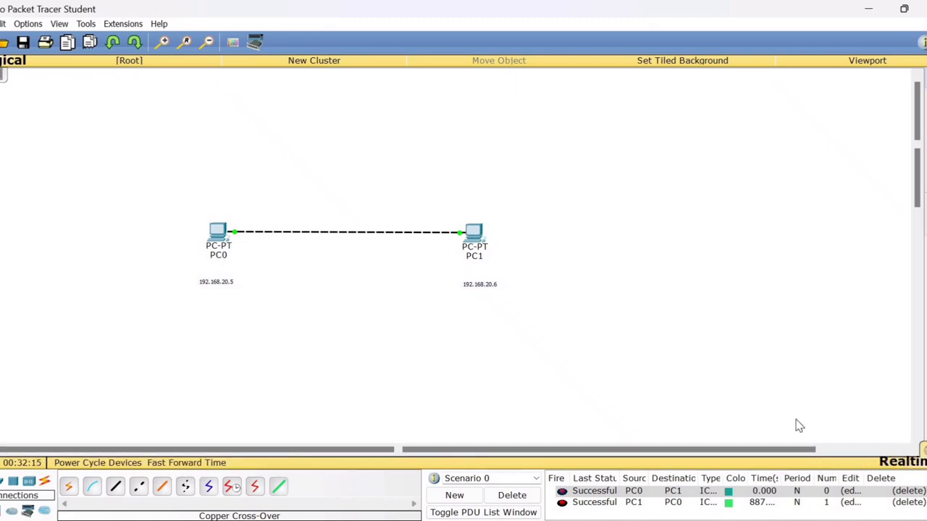